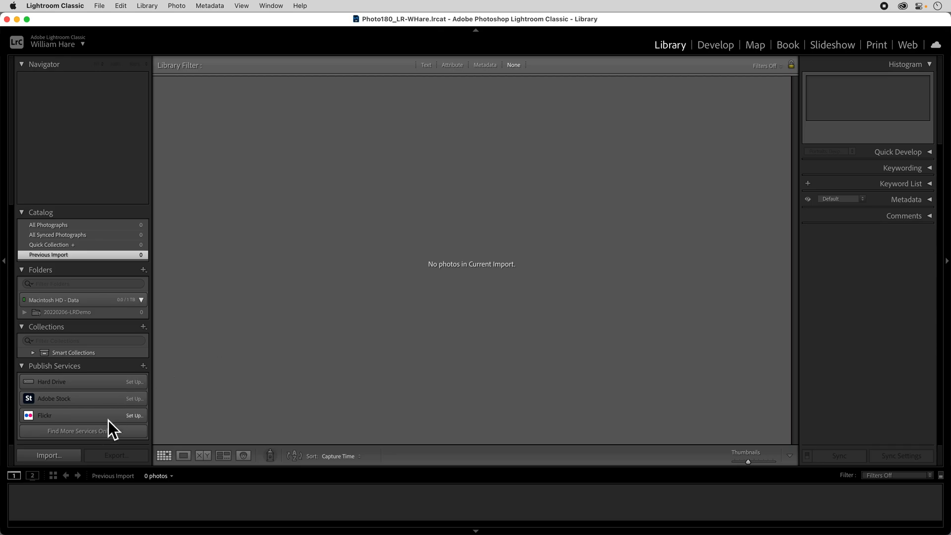
# Start importing photos from the EOS_DIGITAL card, allow access to the removable volume, and look over the photos found
pyautogui.click(69, 455)
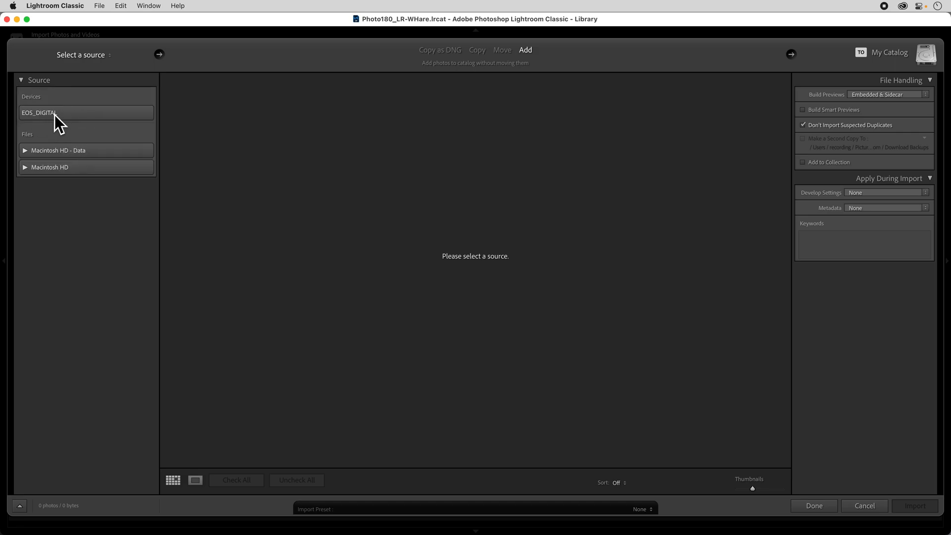
pyautogui.click(55, 115)
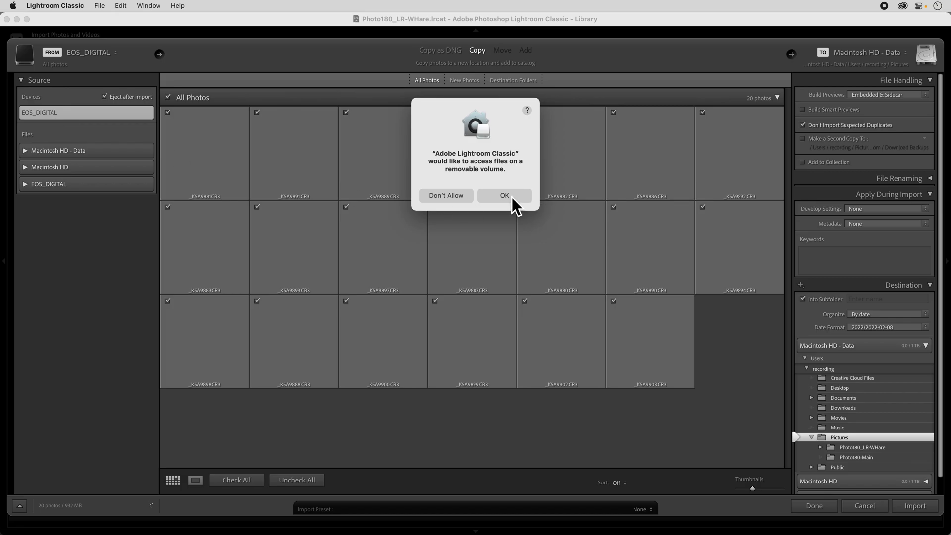
pyautogui.click(504, 196)
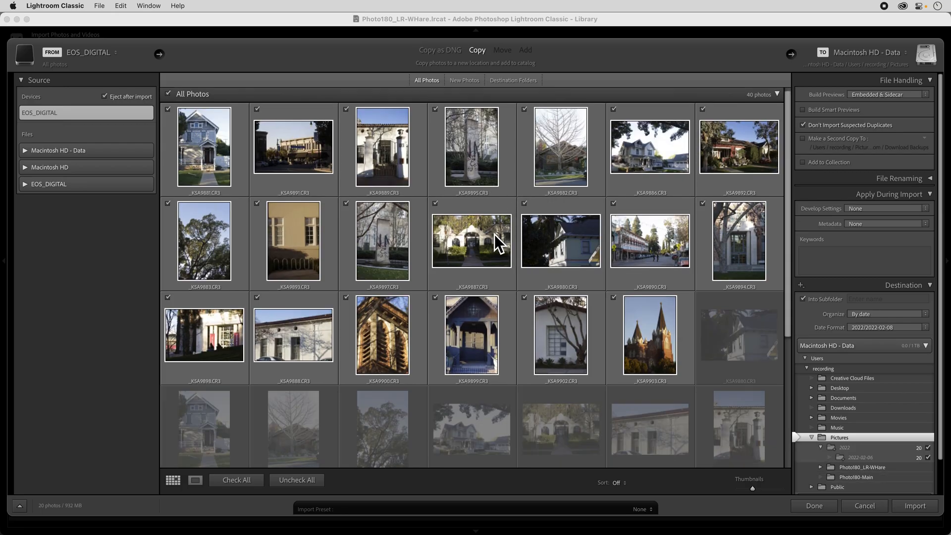
pyautogui.scroll(-5, 494, 233)
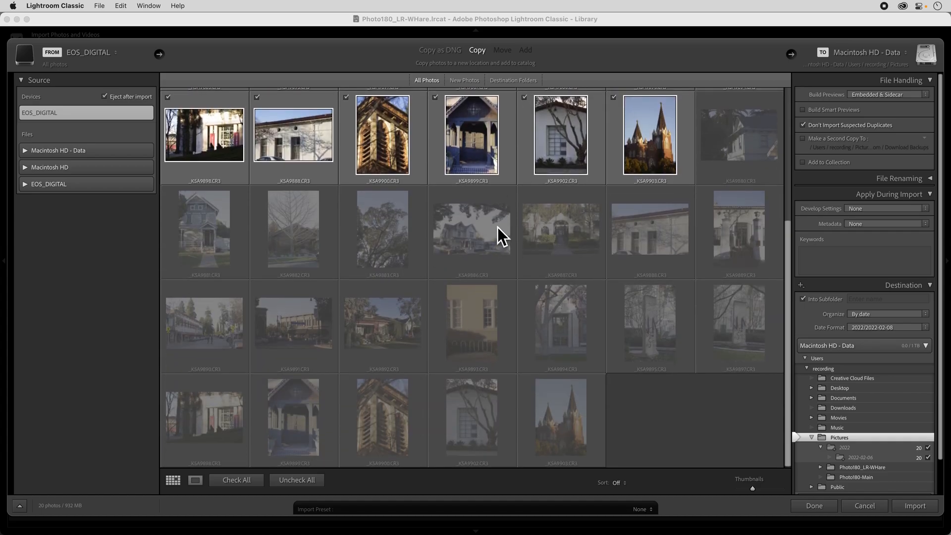
pyautogui.scroll(5, 497, 227)
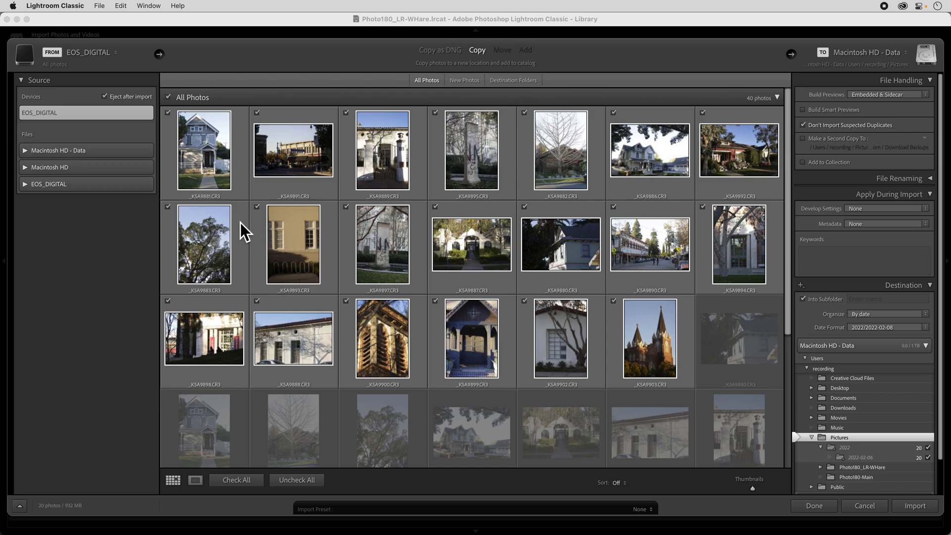
pyautogui.scroll(-1, 240, 222)
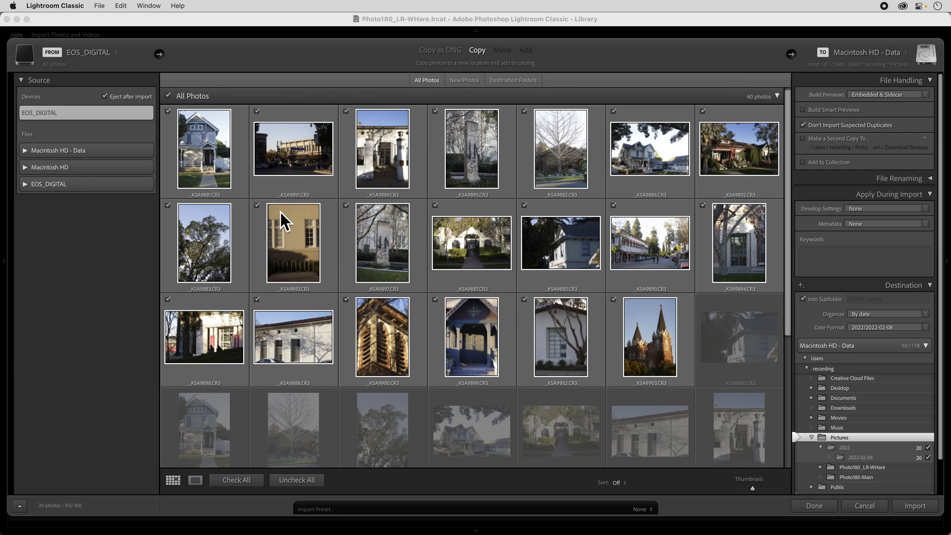
# Uncheck all photos for import, and select every importable photo in the first three rows, leaving out the greyed-out duplicates
pyautogui.click(301, 484)
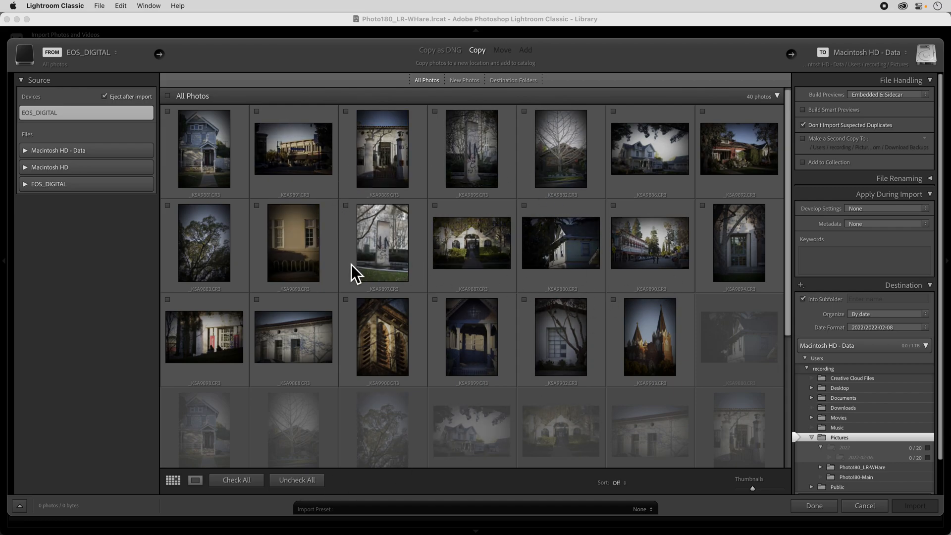
pyautogui.click(212, 151)
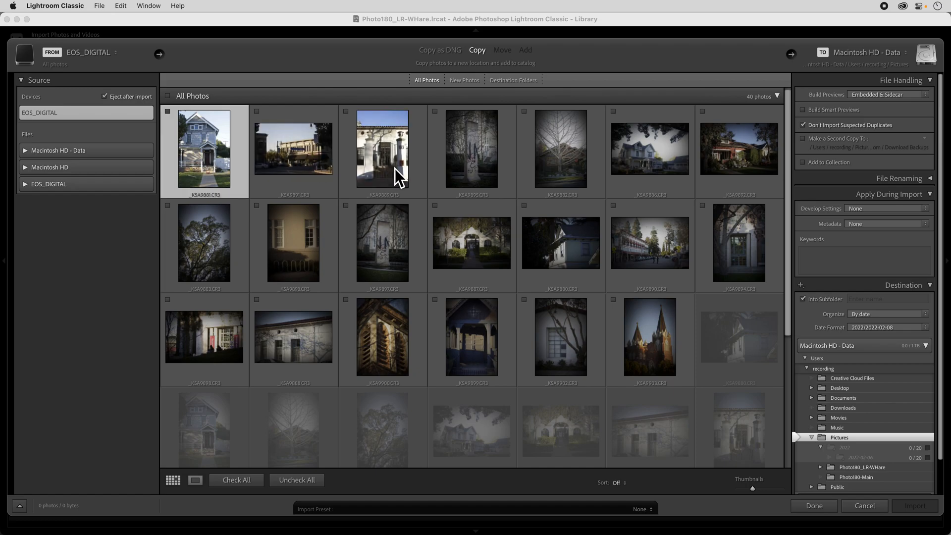
pyautogui.keyDown('shift'); pyautogui.click(574, 242); pyautogui.keyUp('shift')
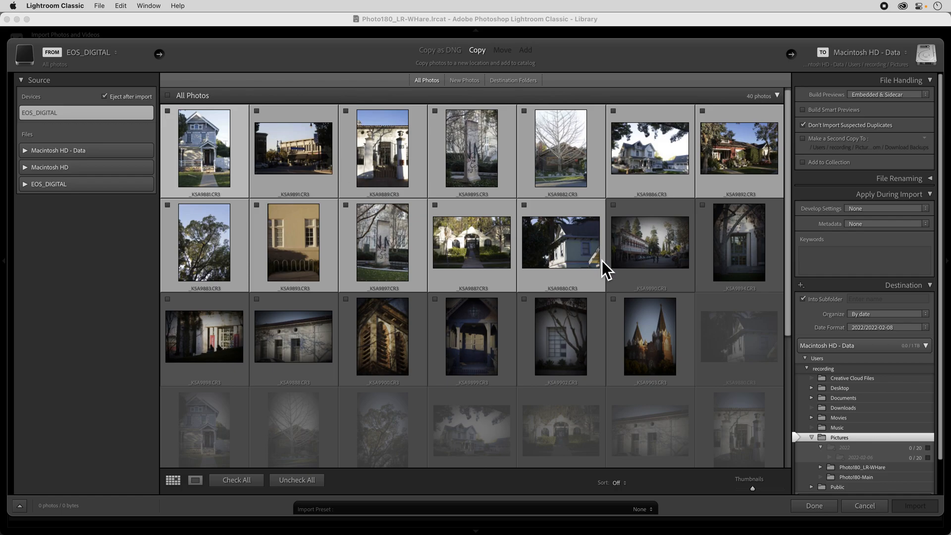
pyautogui.keyDown('super'); pyautogui.click(557, 334); pyautogui.keyUp('super')
pyautogui.keyDown('super'); pyautogui.click(412, 335); pyautogui.keyUp('super')
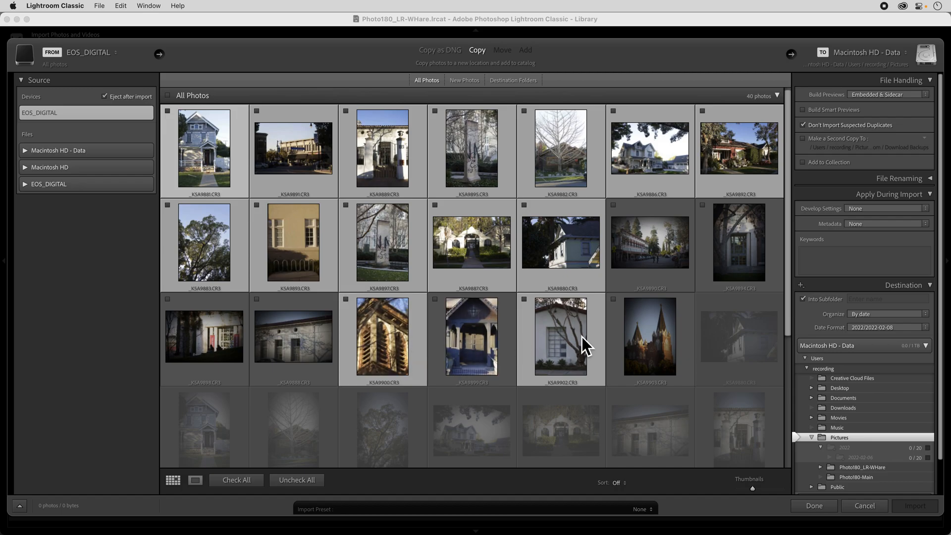
pyautogui.keyDown('super'); pyautogui.click(629, 336); pyautogui.keyUp('super')
pyautogui.keyDown('super'); pyautogui.click(739, 264); pyautogui.keyUp('super')
pyautogui.keyDown('super'); pyautogui.click(679, 251); pyautogui.keyUp('super')
pyautogui.keyDown('super'); pyautogui.click(488, 328); pyautogui.keyUp('super')
pyautogui.keyDown('super'); pyautogui.click(291, 328); pyautogui.keyUp('super')
pyautogui.keyDown('super'); pyautogui.click(204, 332); pyautogui.keyUp('super')
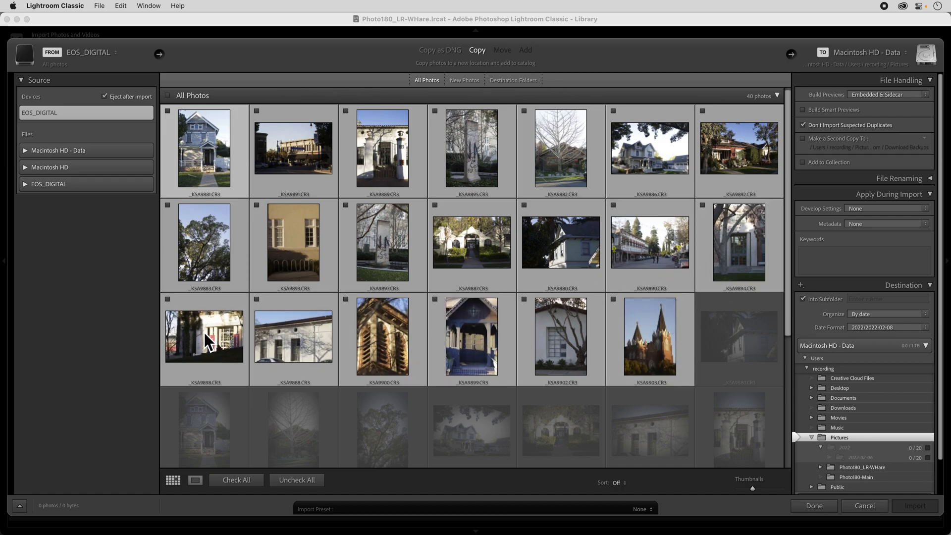
# Deselect the tan building, the statue and the white entrance photos in the second row, and add them back to the selection
pyautogui.keyDown('super'); pyautogui.click(271, 234); pyautogui.keyUp('super')
pyautogui.keyDown('super'); pyautogui.click(381, 240); pyautogui.keyUp('super')
pyautogui.keyDown('super'); pyautogui.click(450, 241); pyautogui.keyUp('super')
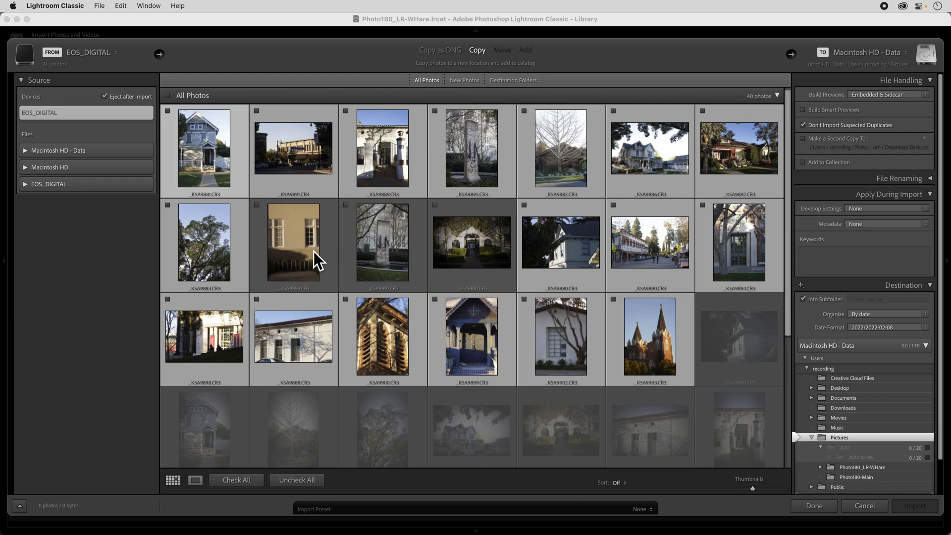
pyautogui.keyDown('super'); pyautogui.click(316, 251); pyautogui.keyUp('super')
pyautogui.keyDown('super'); pyautogui.click(385, 252); pyautogui.keyUp('super')
pyautogui.keyDown('super'); pyautogui.click(462, 249); pyautogui.keyUp('super')
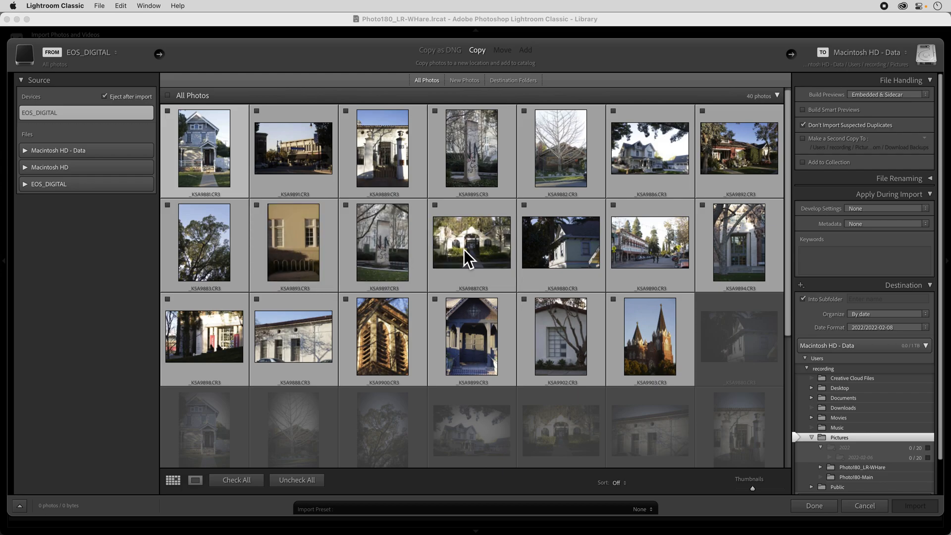
# Mark all the selected photos for import at once
pyautogui.click(436, 205)
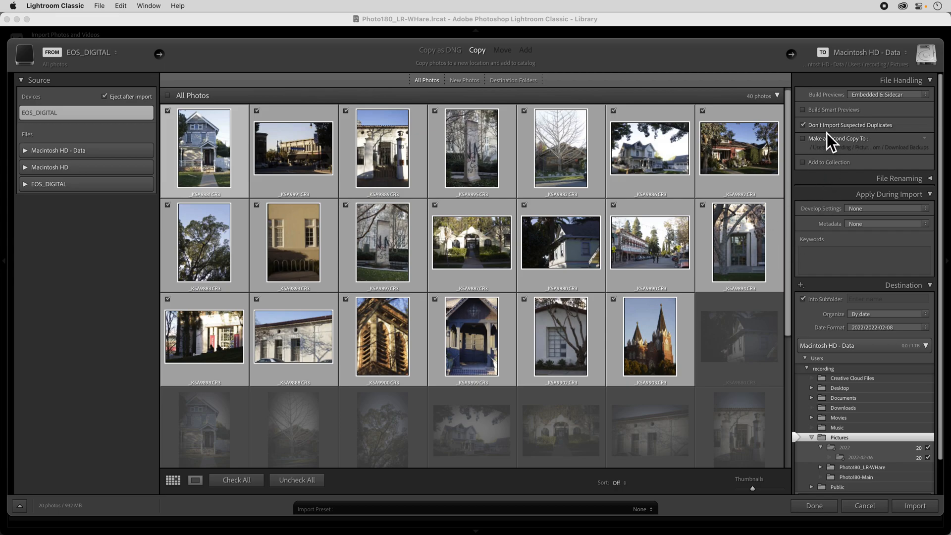
# Look at the File Renaming options, and collapse the File Renaming, Apply During Import and File Handling sections
pyautogui.click(929, 180)
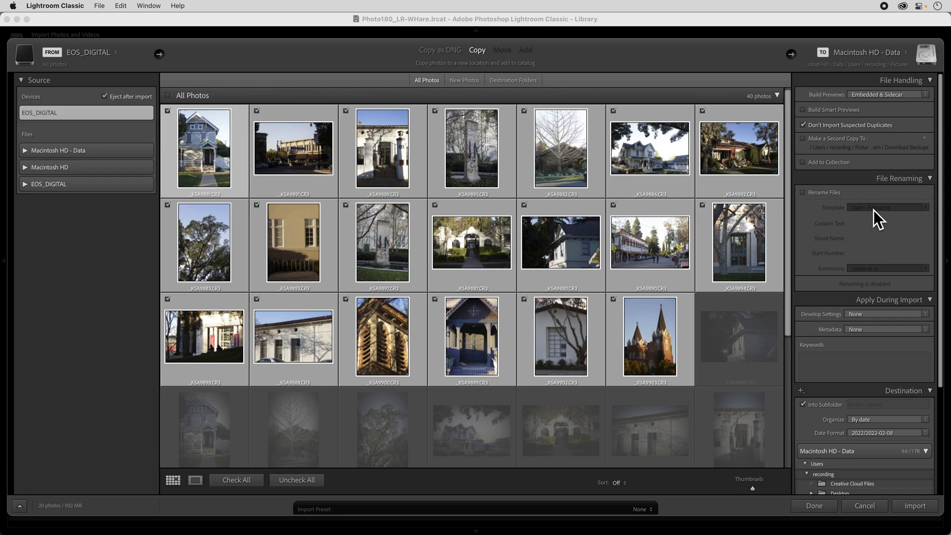
pyautogui.click(930, 179)
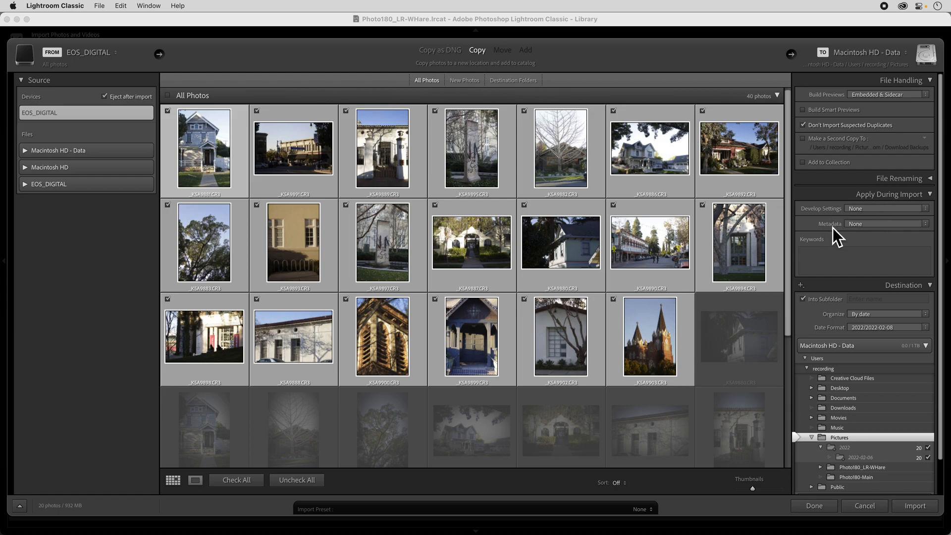
pyautogui.click(935, 195)
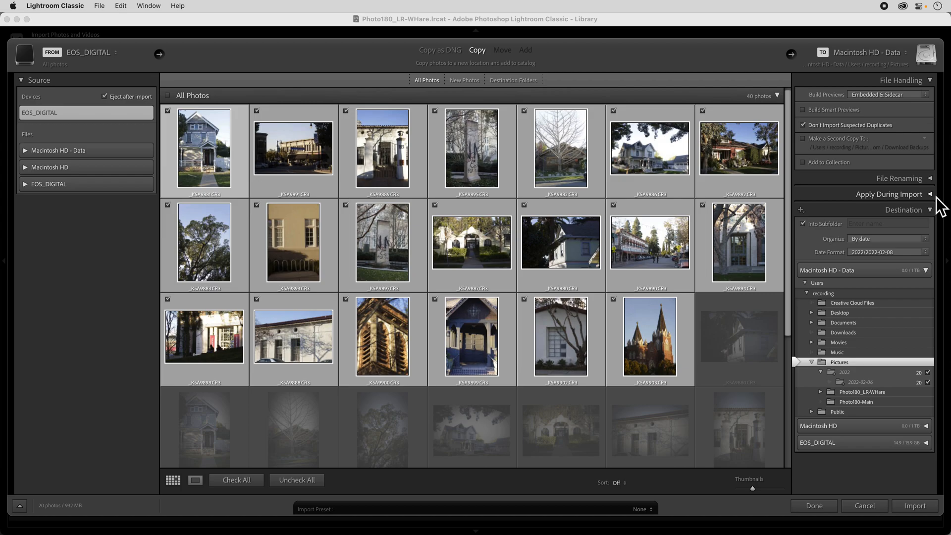
pyautogui.click(931, 80)
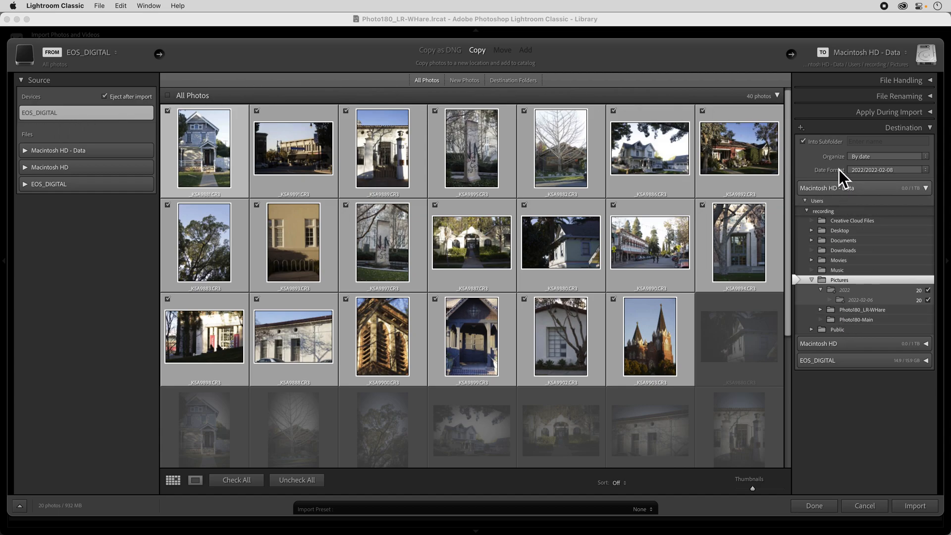
# Set the destination to the Photo180-Main folder in Pictures, with a subfolder named 20220206-LRDemo
pyautogui.click(853, 321)
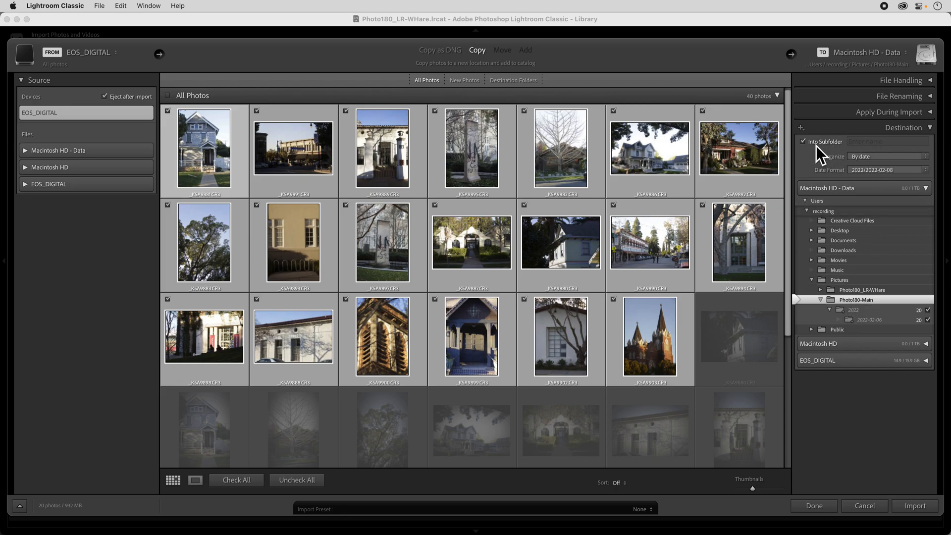
pyautogui.click(868, 142)
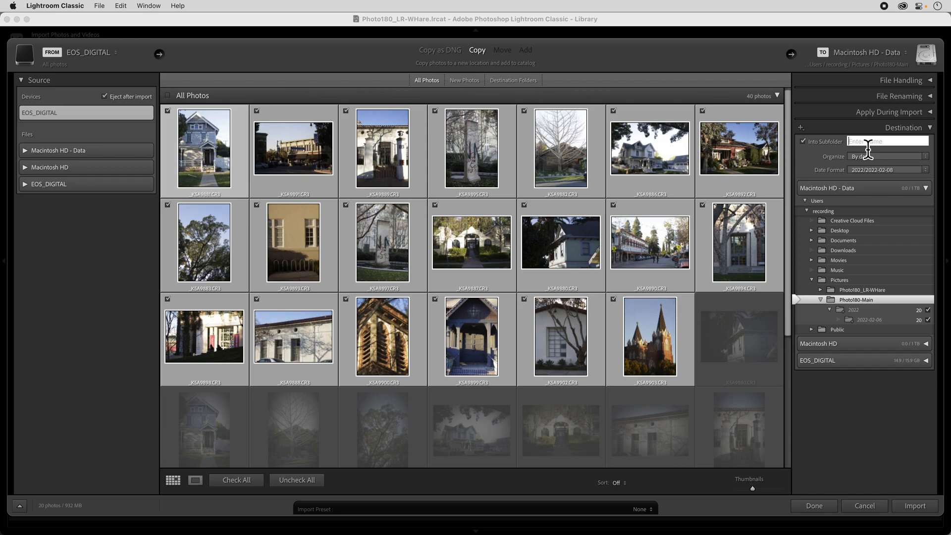
pyautogui.write('20220')
pyautogui.write('2')
pyautogui.write('06')
pyautogui.write('*LR')
pyautogui.write('Demo')
pyautogui.moveTo(887, 145); pyautogui.dragTo(882, 146)
pyautogui.write('-L')
# Organize the photos into one folder and start the import
pyautogui.click(875, 159)
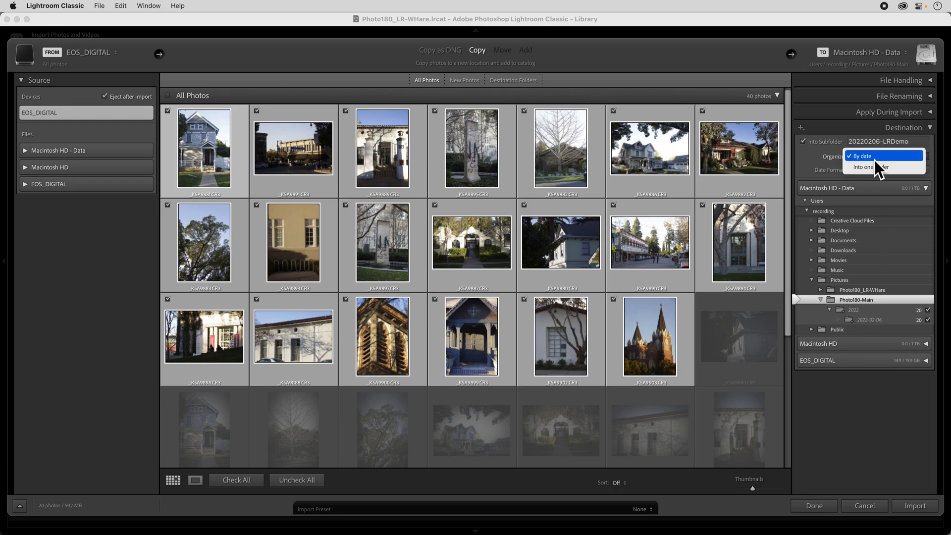
pyautogui.click(869, 168)
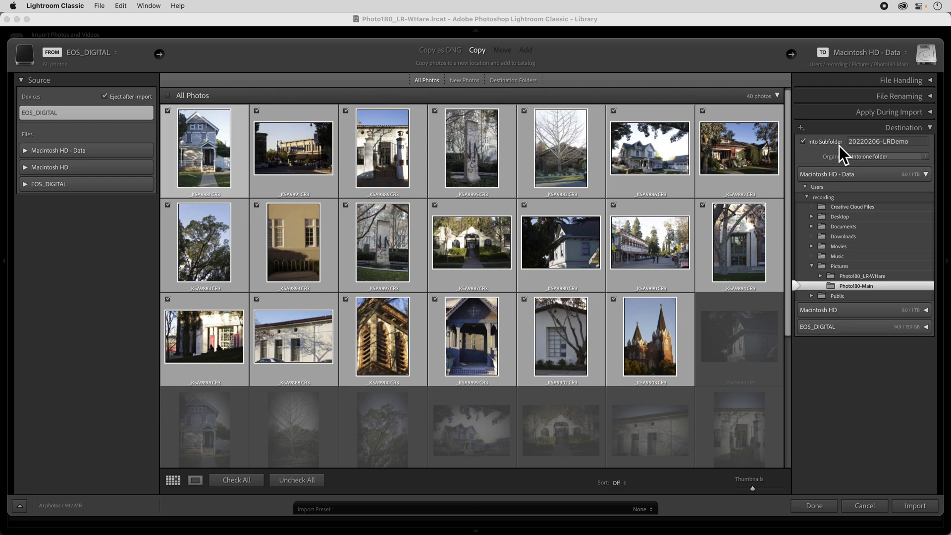
pyautogui.click(870, 143)
pyautogui.click(876, 160)
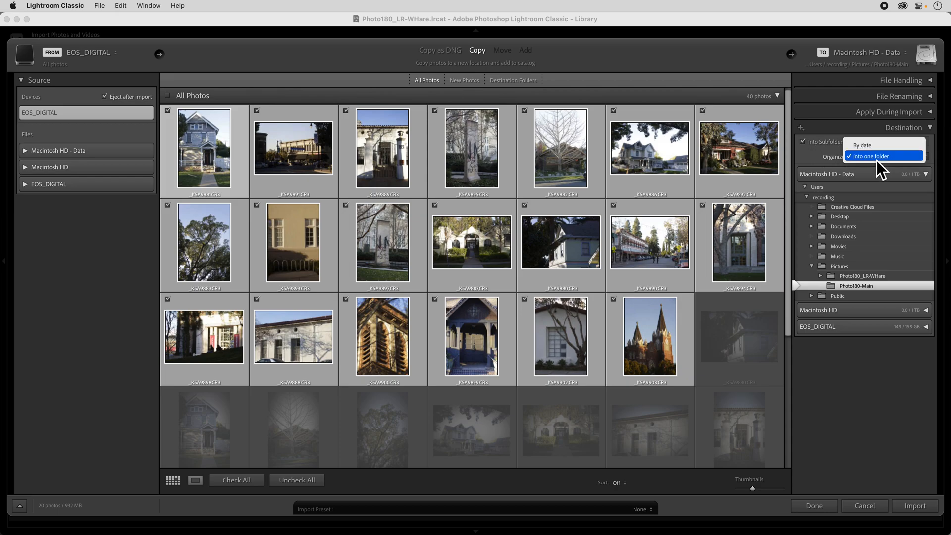
pyautogui.click(876, 161)
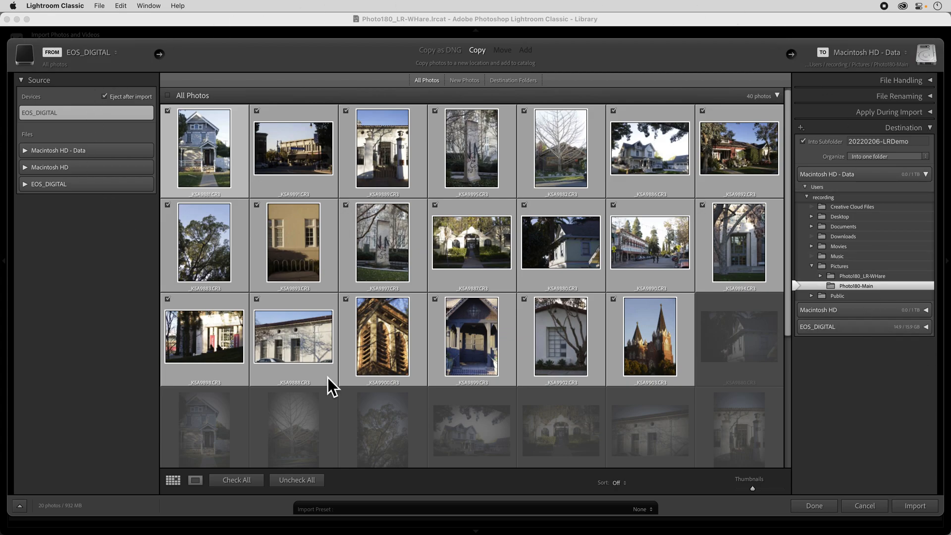
pyautogui.click(912, 509)
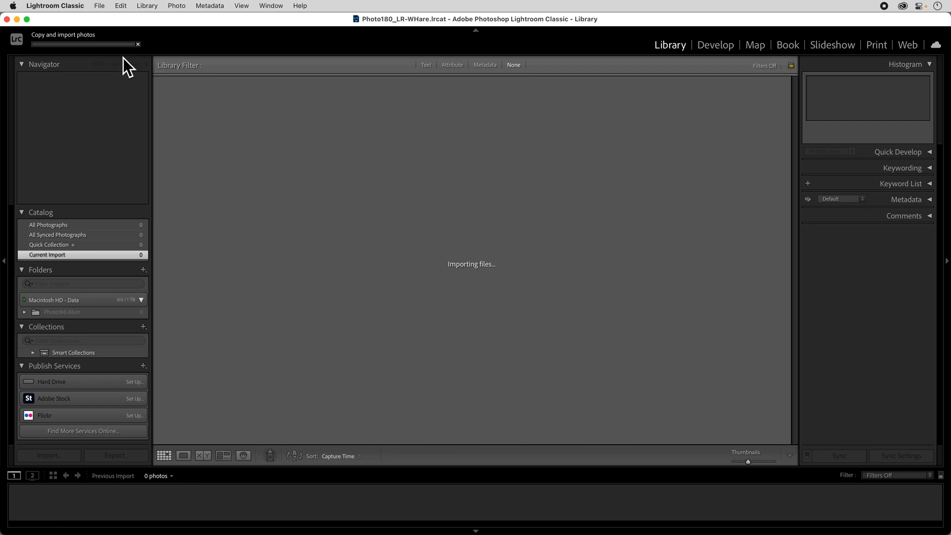